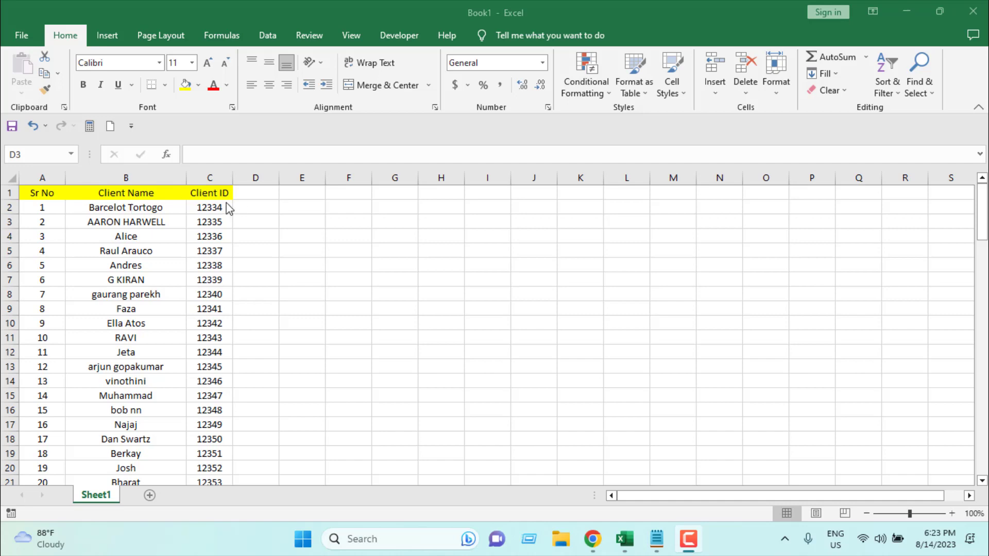
Step: Hide the Client ID column, then unhide it again
right_click(204, 178)
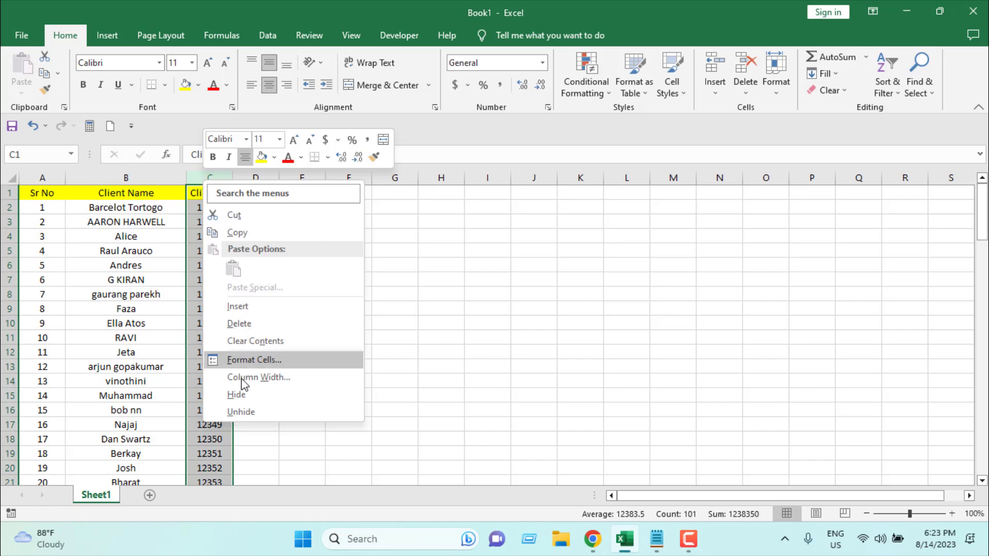
left_click(236, 394)
left_click(348, 395)
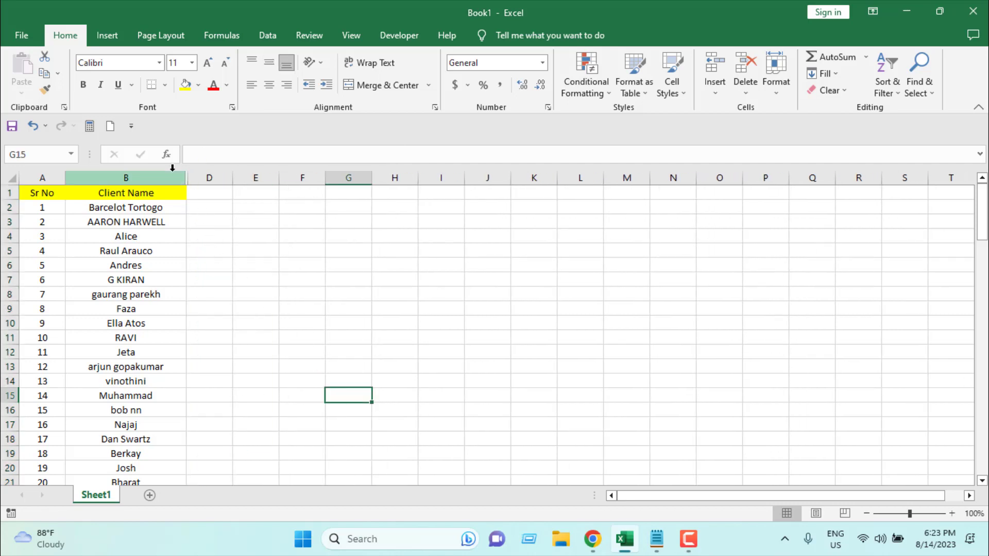
left_click_drag(177, 177, 209, 177)
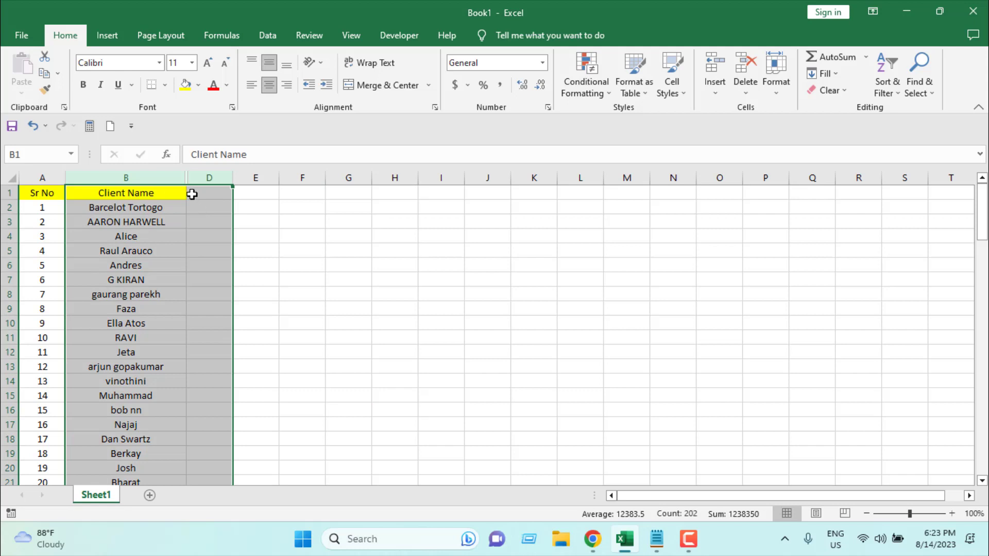
right_click(212, 175)
left_click(279, 409)
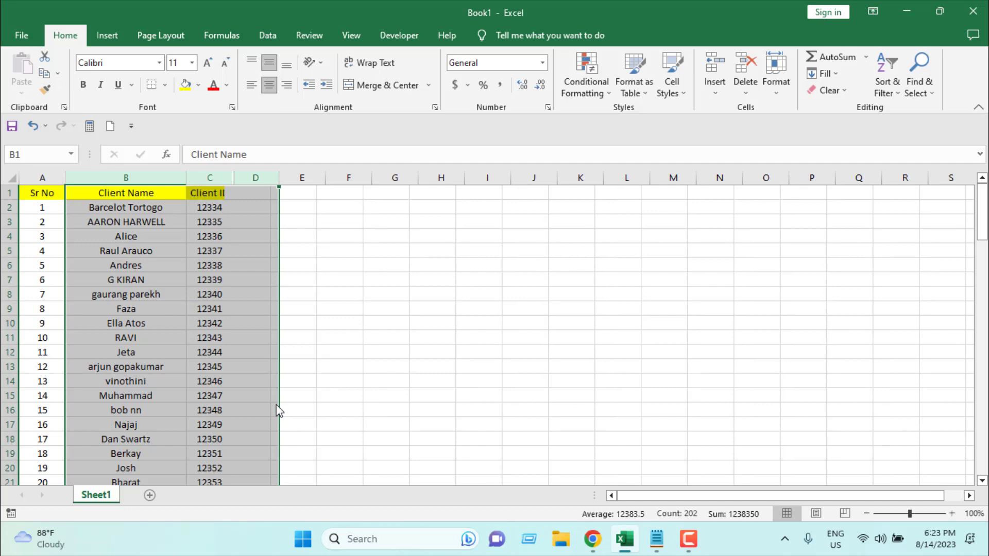
left_click(327, 401)
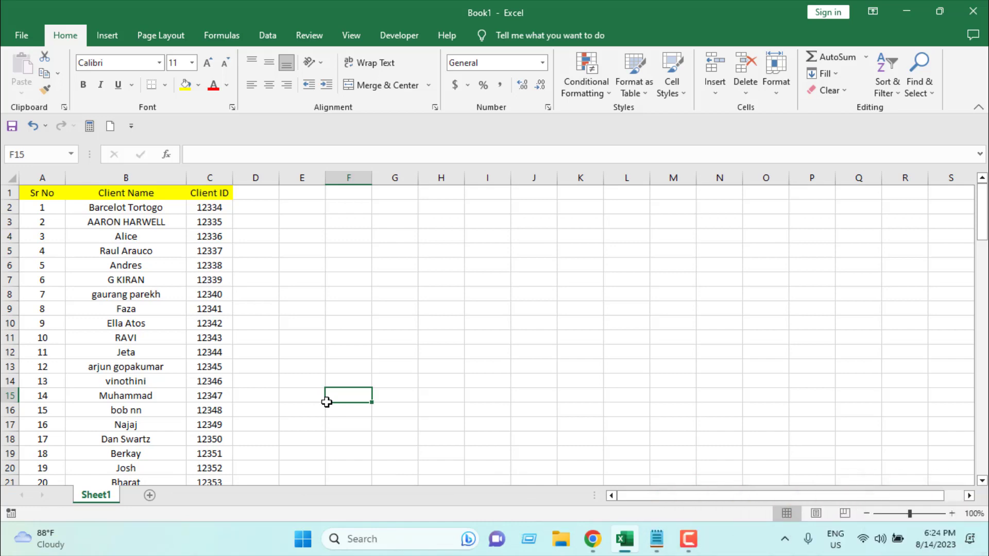
Step: Apply the custom number format ;;; to column C
left_click(212, 179)
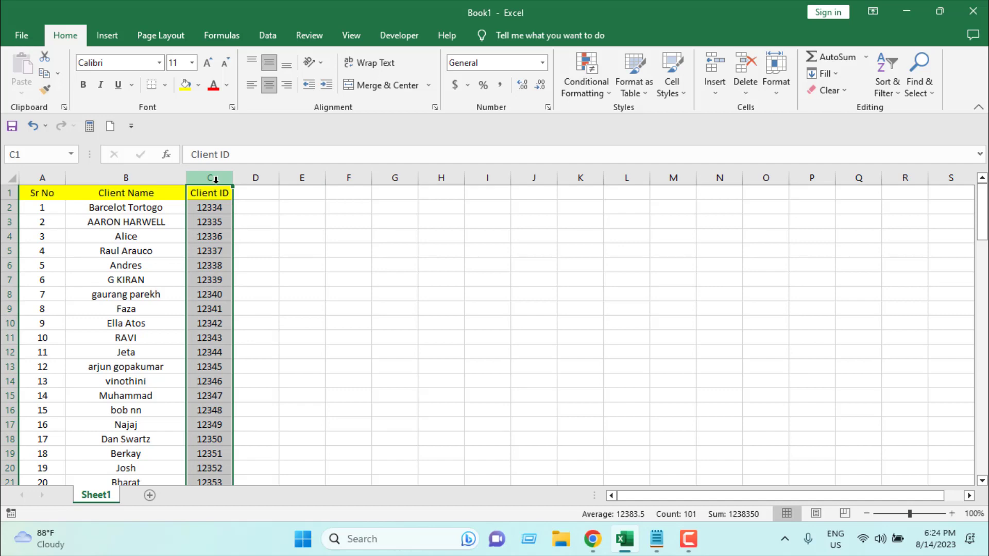
right_click(221, 175)
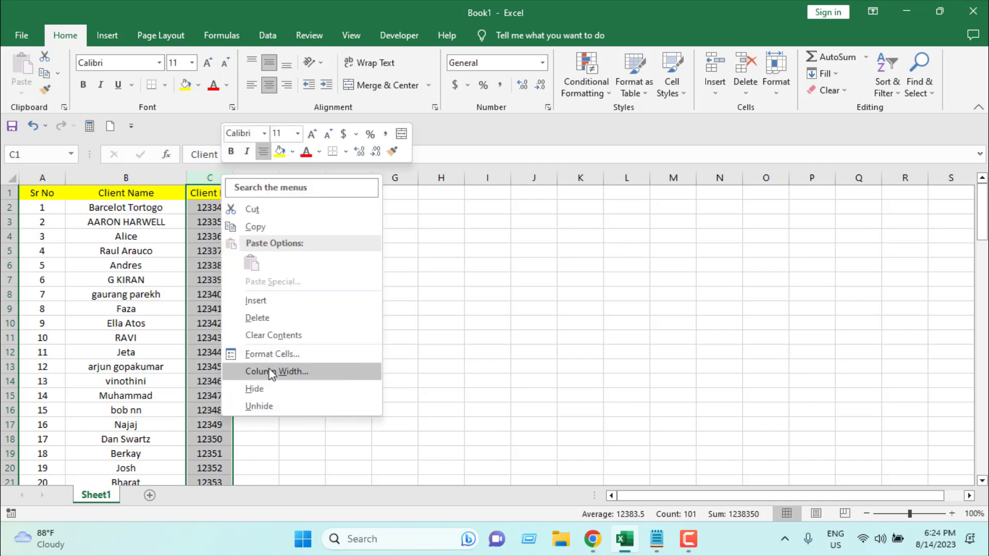
left_click(272, 354)
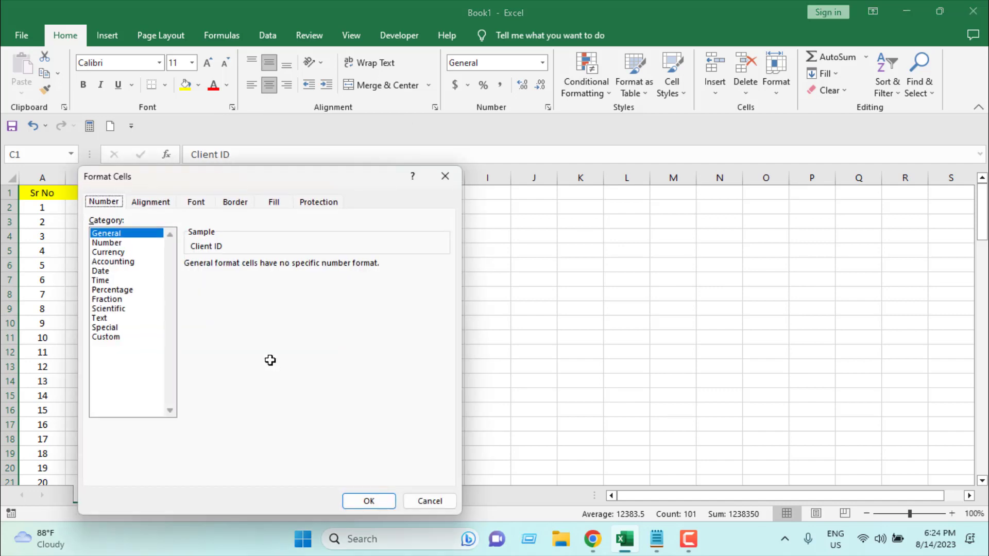
left_click(106, 337)
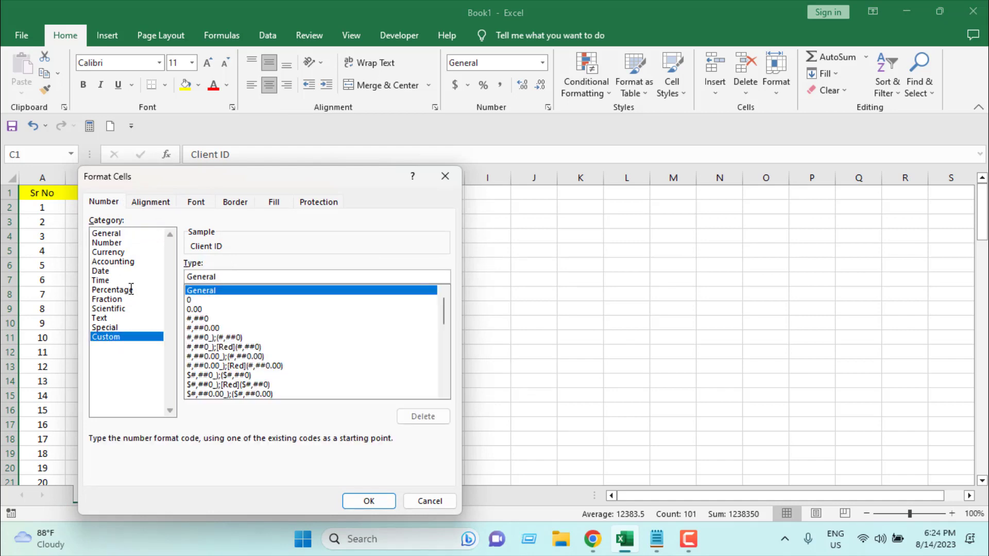
double_click(198, 277)
type(";;;")
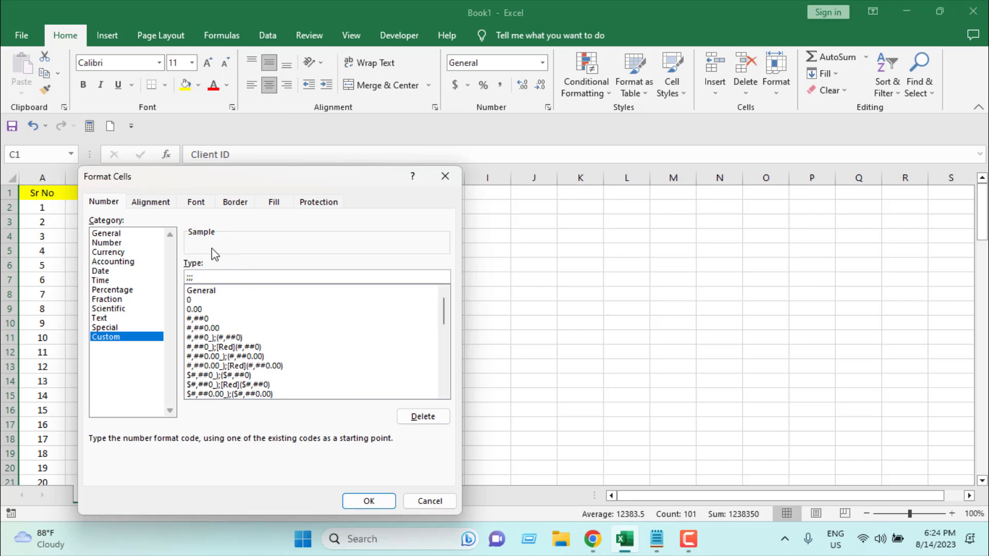
left_click(367, 503)
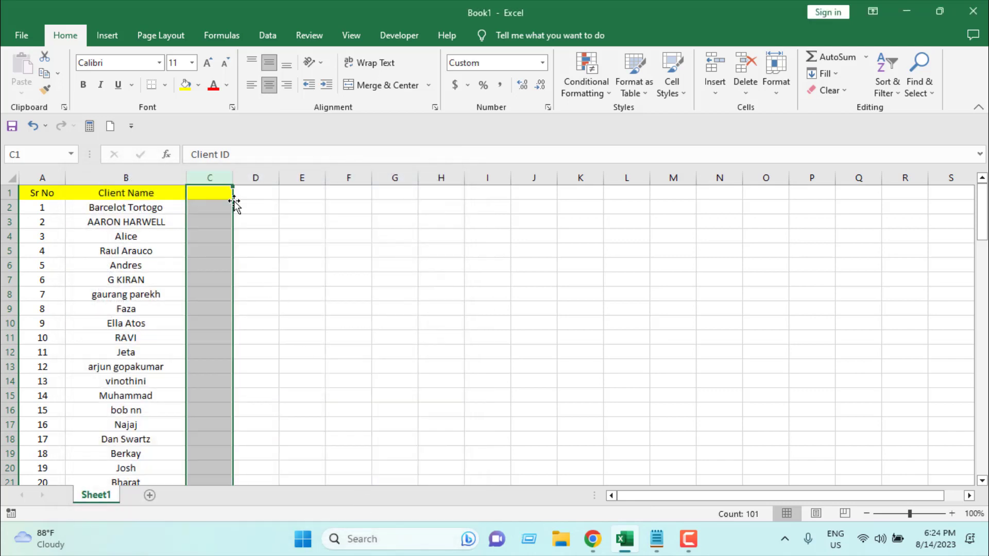
Step: Check that the blank Client ID cells still hold values, e.g. C2 = 12334
left_click(255, 235)
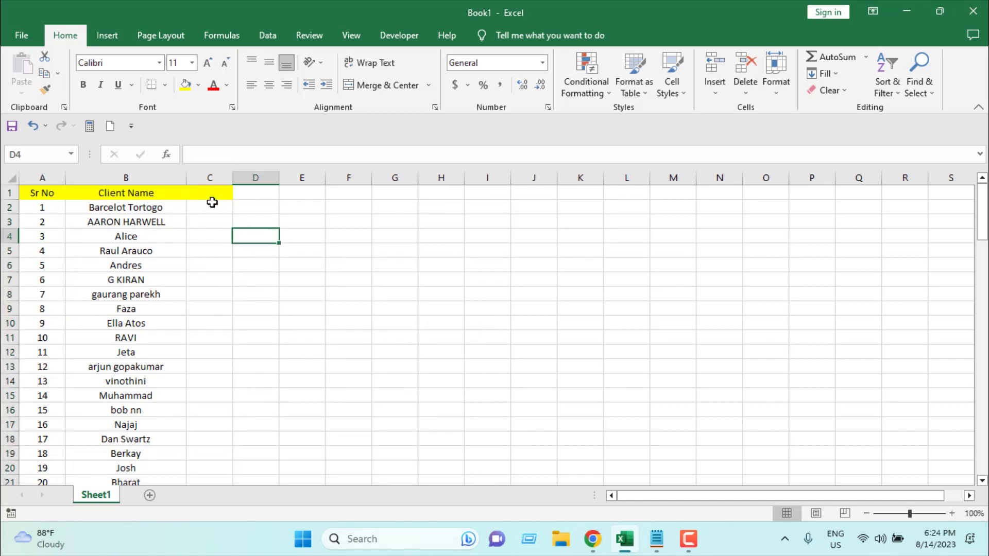
left_click(209, 208)
left_click(209, 265)
left_click(214, 297)
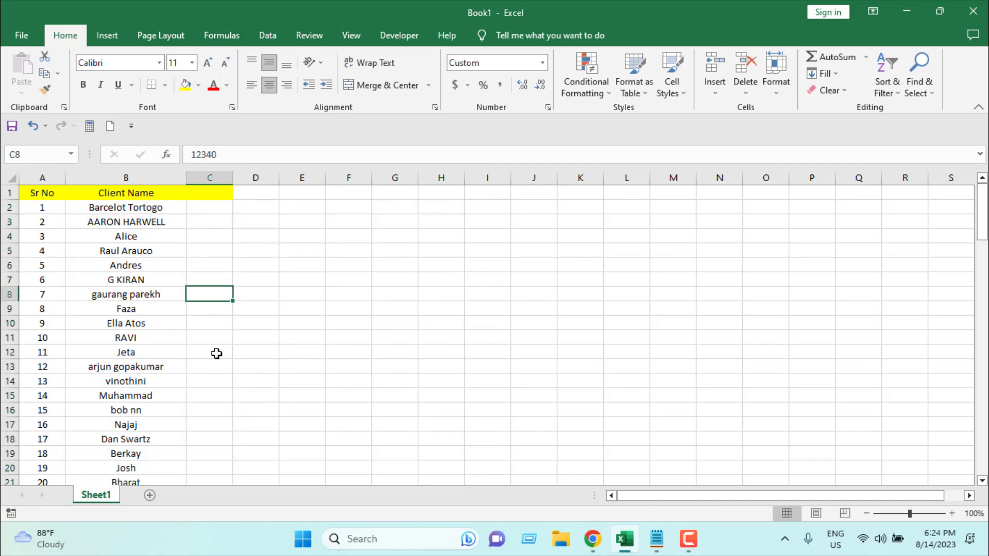
left_click(214, 352)
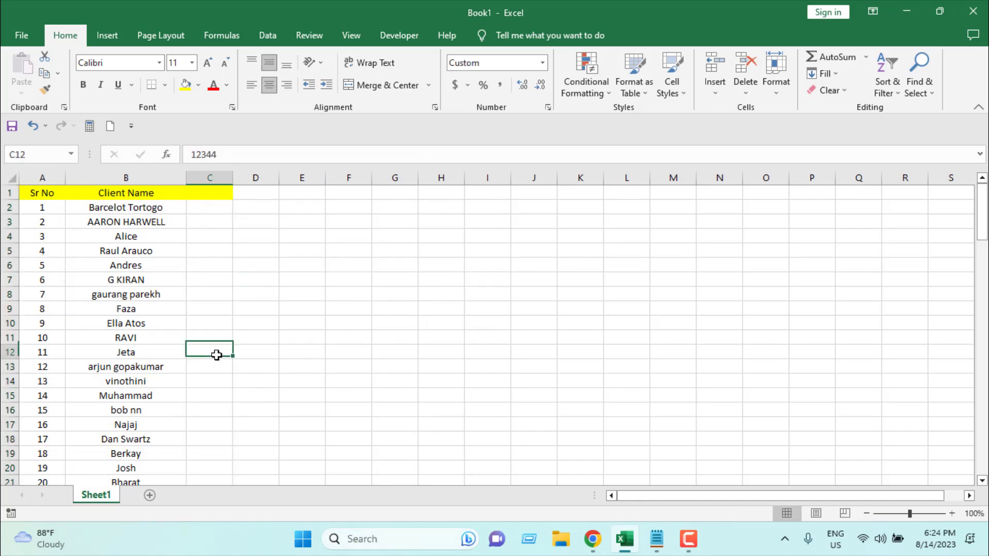
left_click(291, 278)
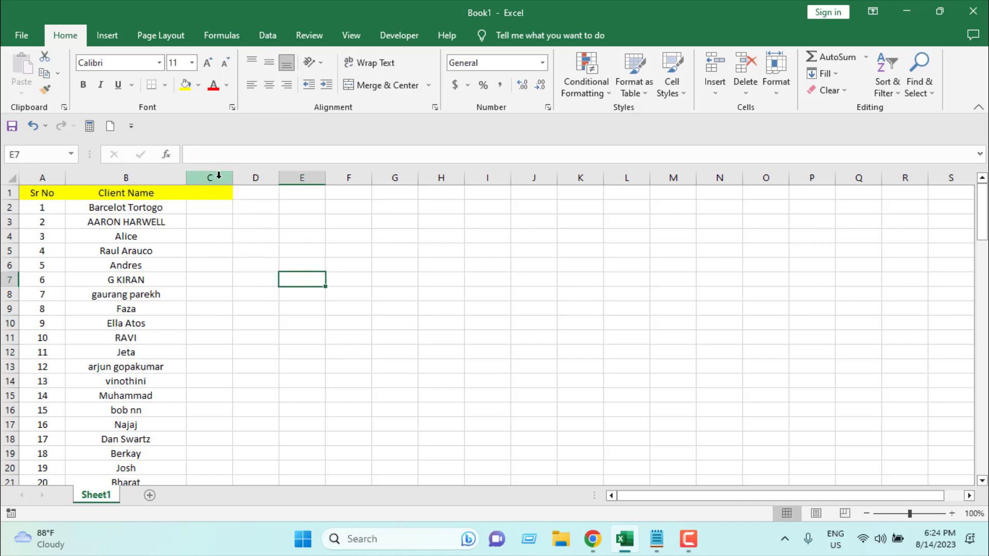
left_click(209, 207)
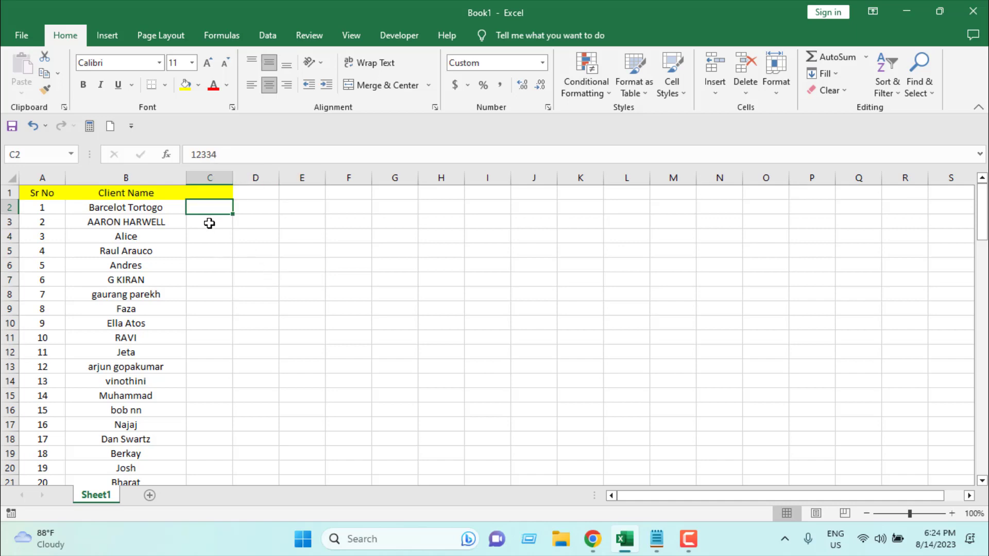
left_click(247, 227)
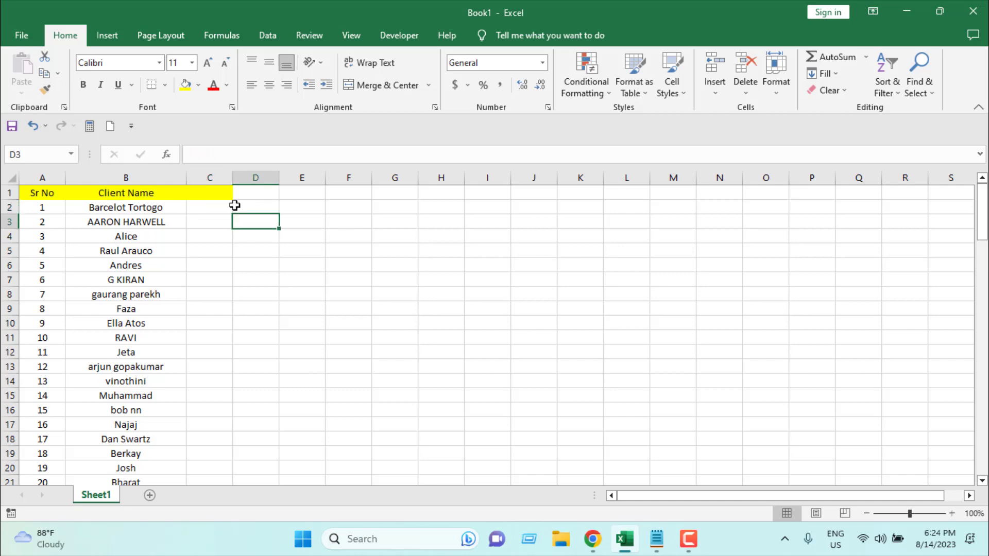
Step: Unlock all cells on the sheet through Format Cells Protection
left_click(15, 181)
right_click(325, 279)
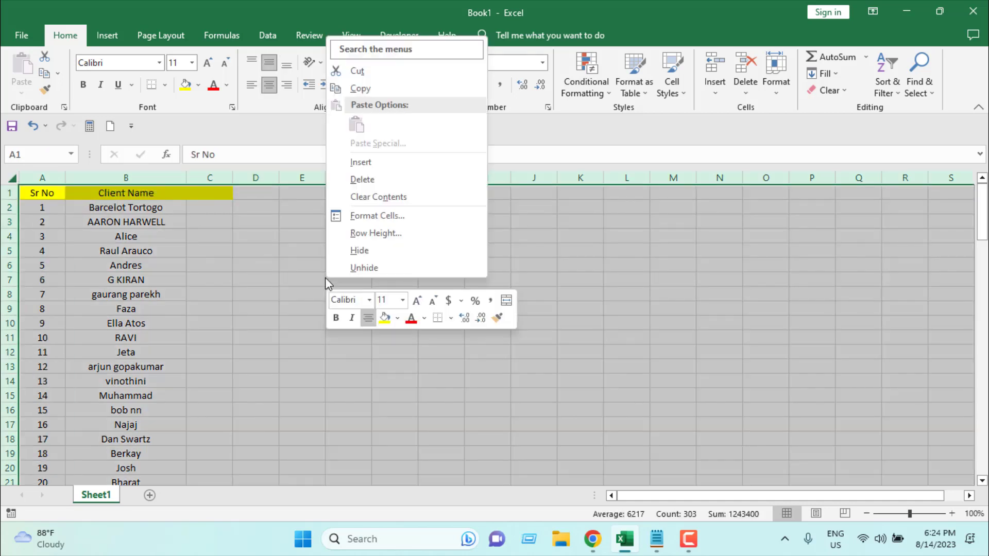
key("ctrl+1")
left_click(431, 64)
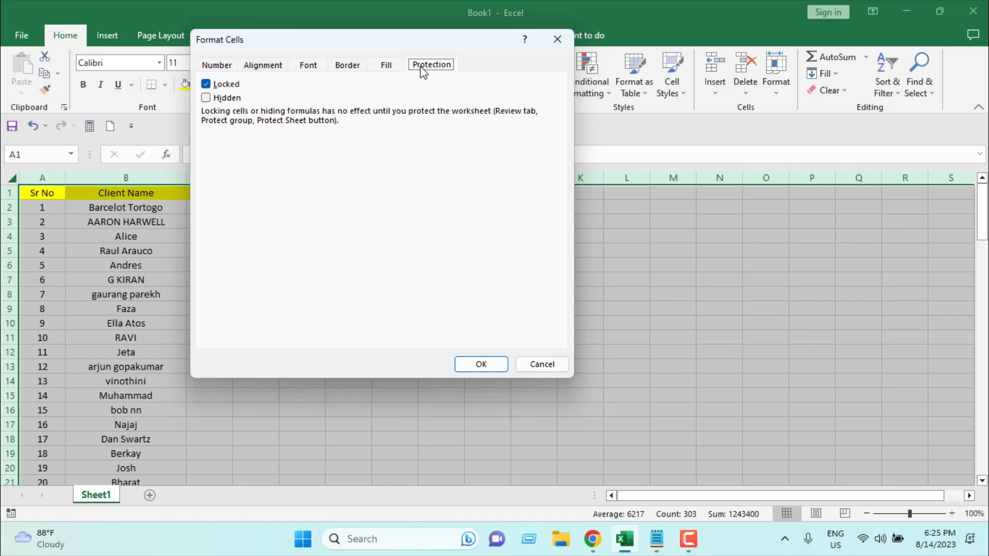
left_click(206, 84)
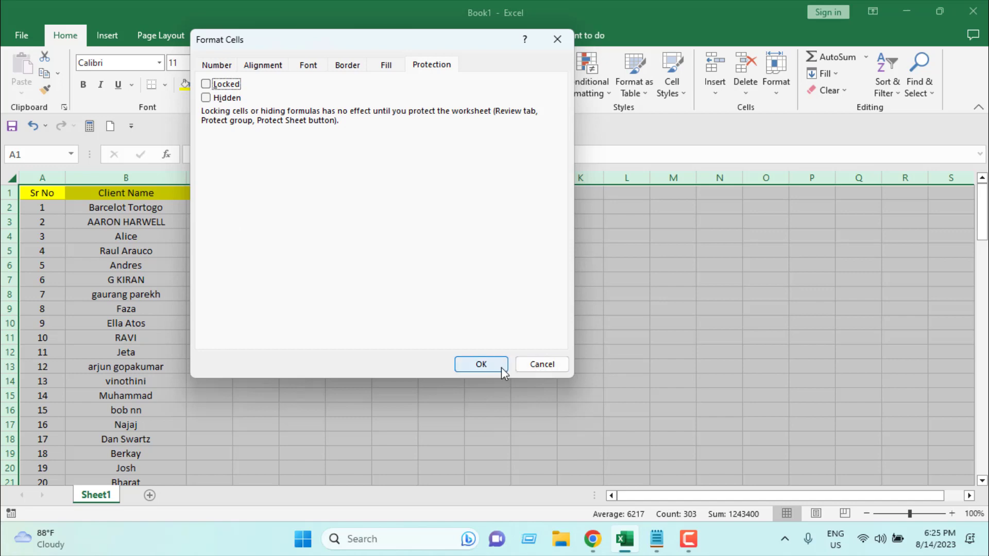
left_click(481, 364)
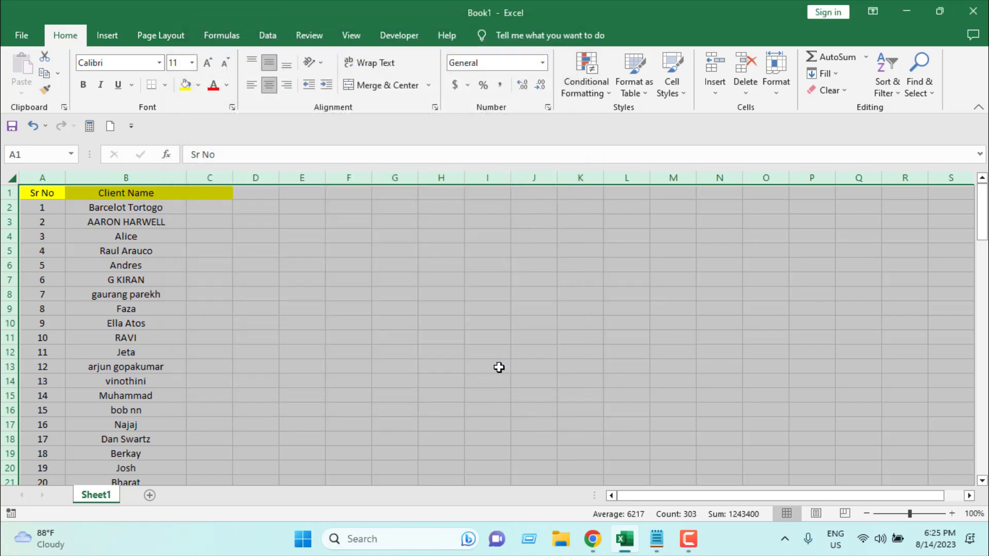
Step: Mark the column C cells as Locked and Hidden
left_click(211, 178)
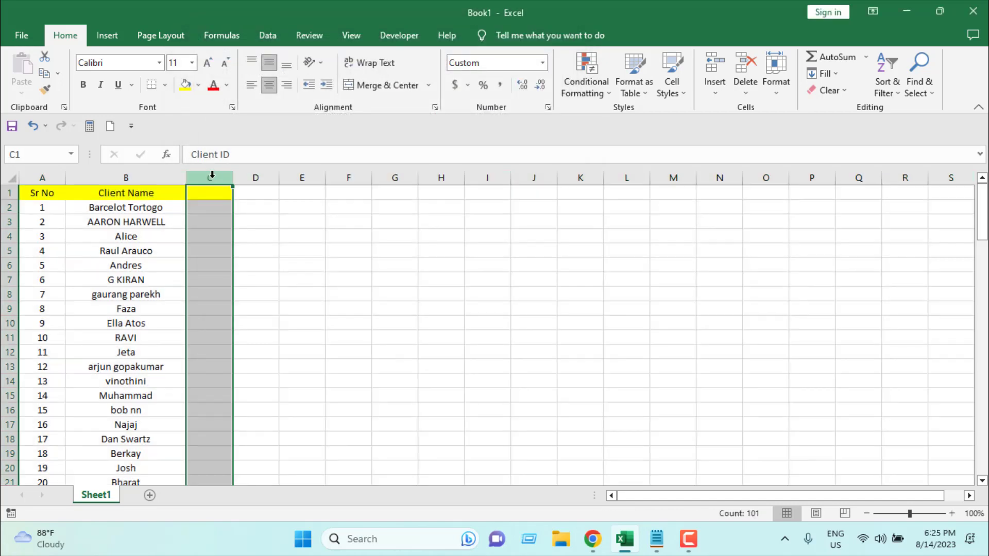
right_click(211, 178)
left_click(262, 362)
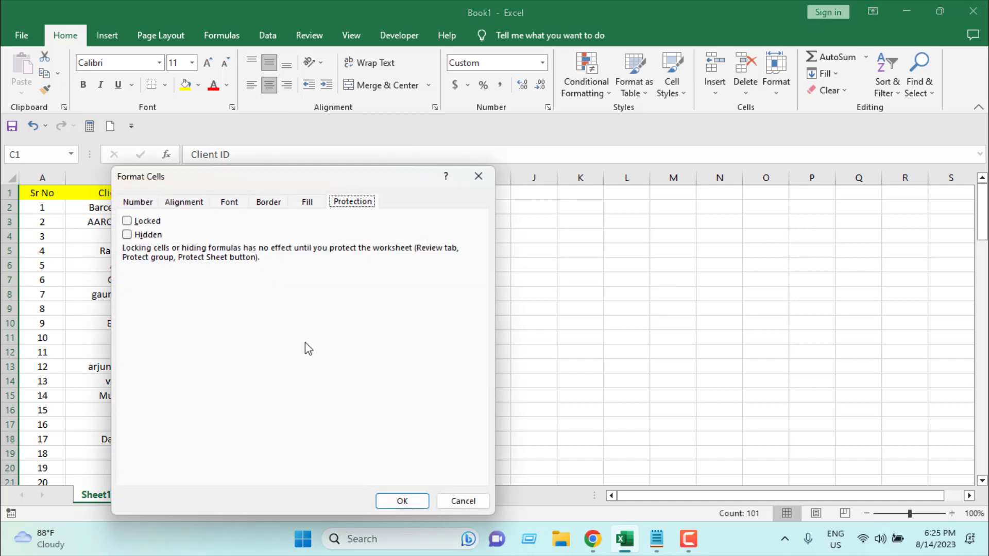
left_click(128, 221)
left_click(127, 235)
left_click(402, 500)
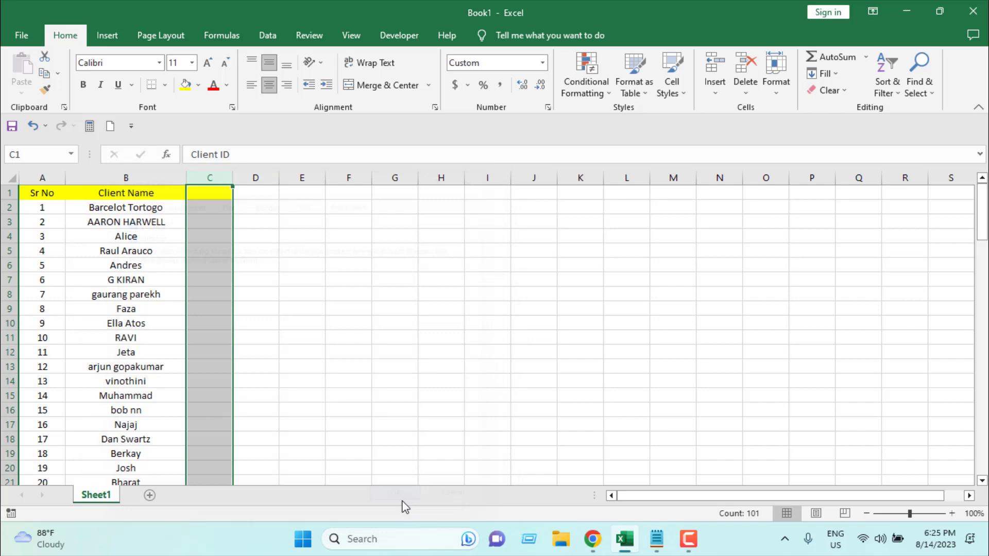
Step: Protect the sheet with a password, confirming it twice
left_click(309, 35)
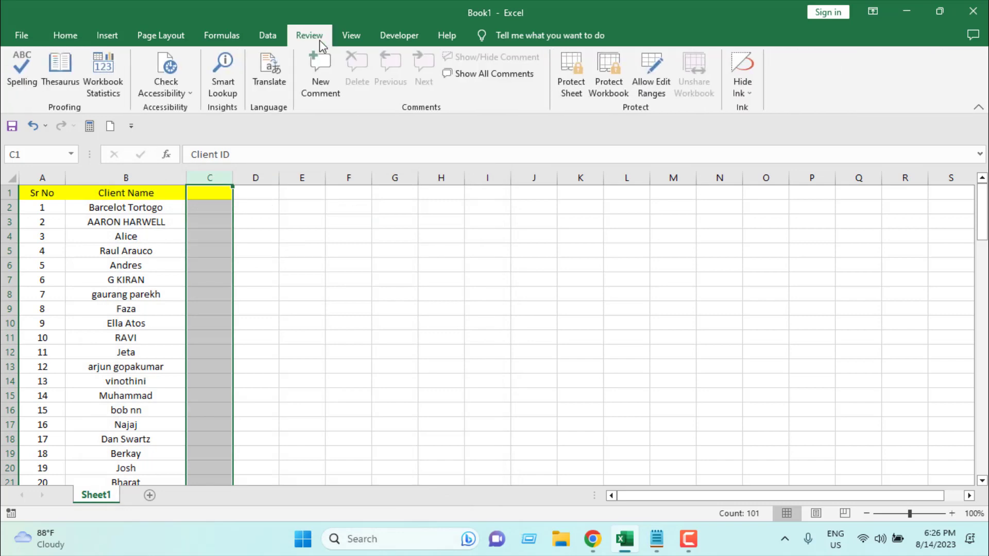
left_click(571, 82)
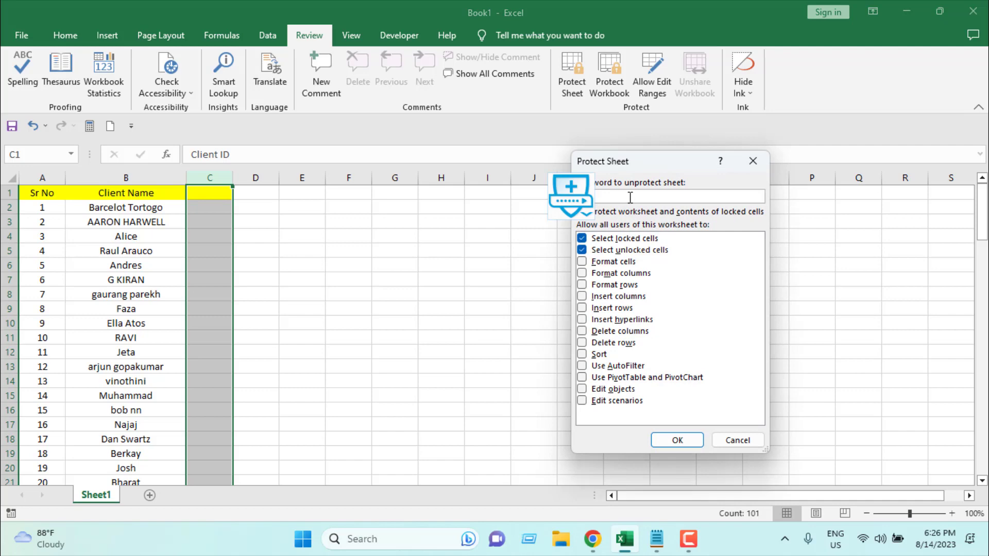
type("1")
left_click(658, 441)
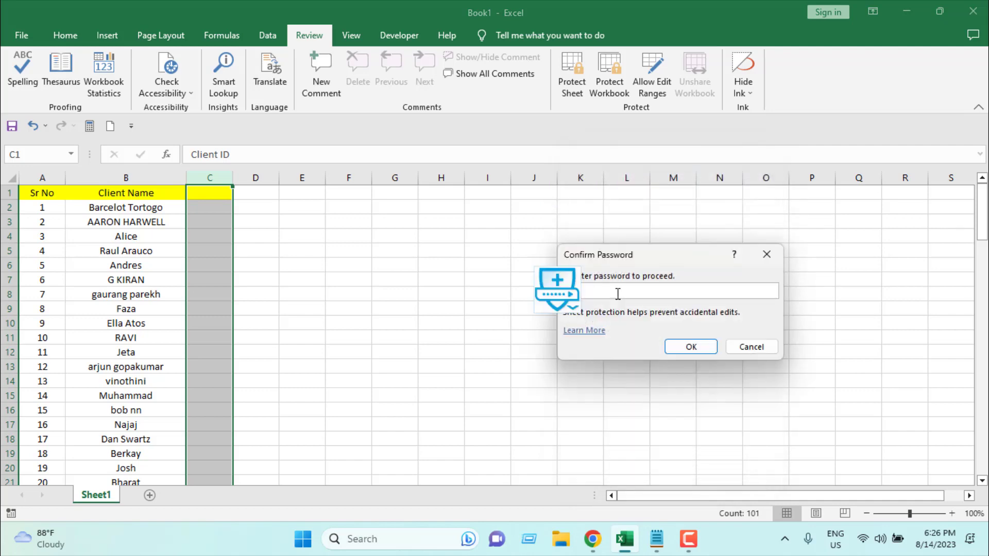
type("1")
left_click(690, 347)
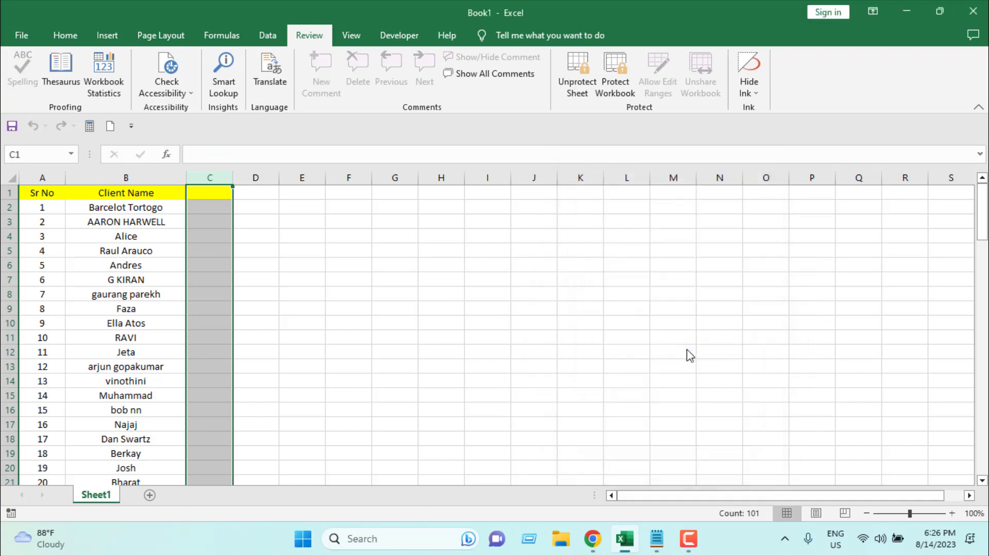
Step: Try editing C2 on the protected sheet and dismiss the warning
left_click(487, 380)
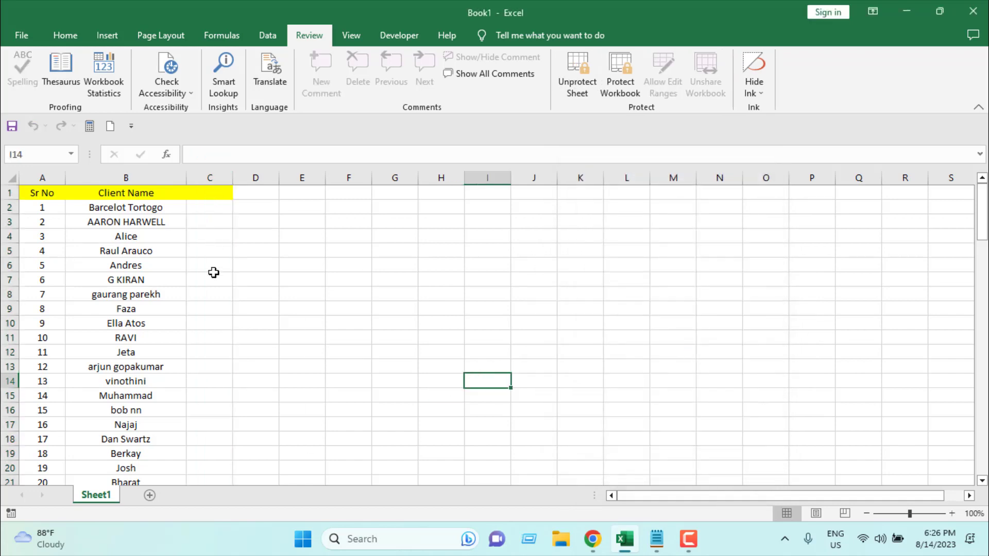
left_click(204, 210)
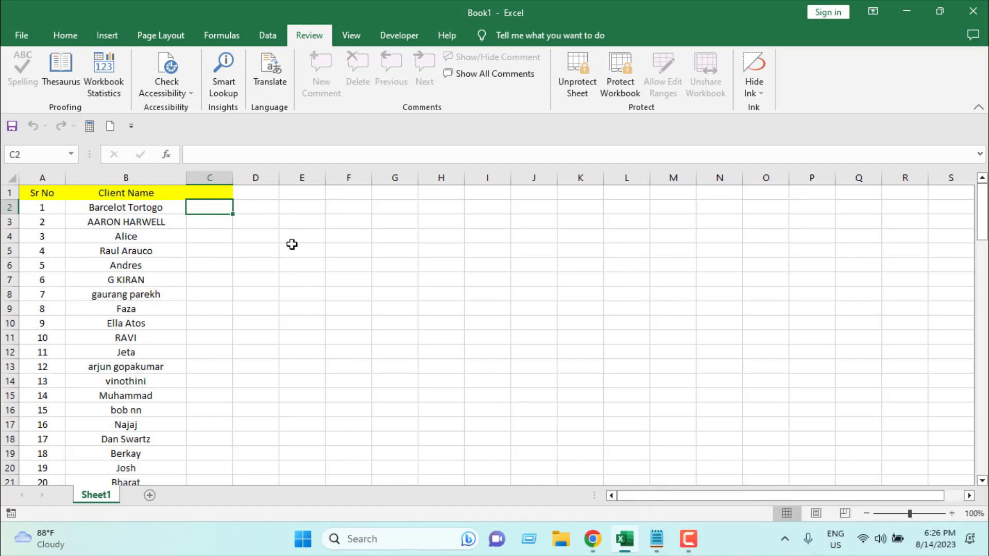
type("a")
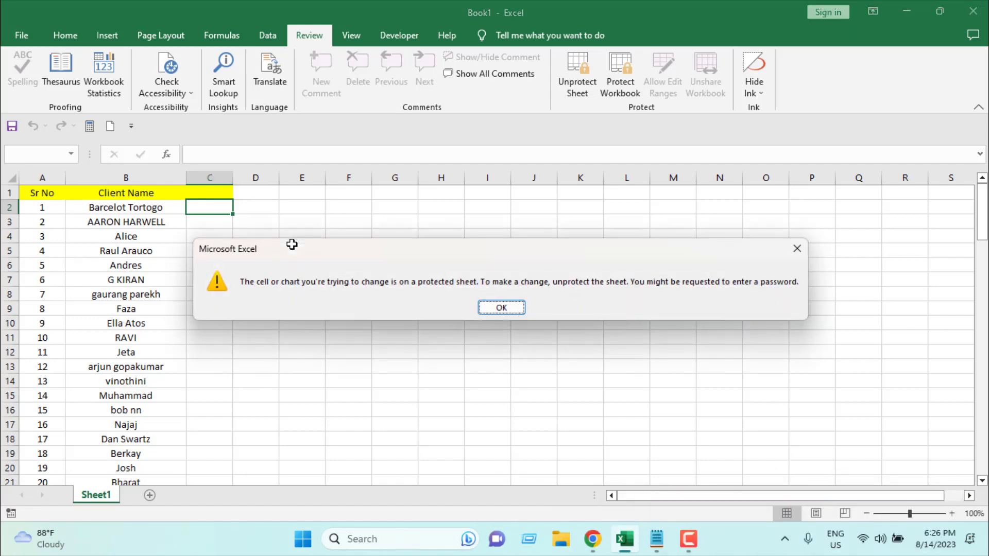
left_click(520, 309)
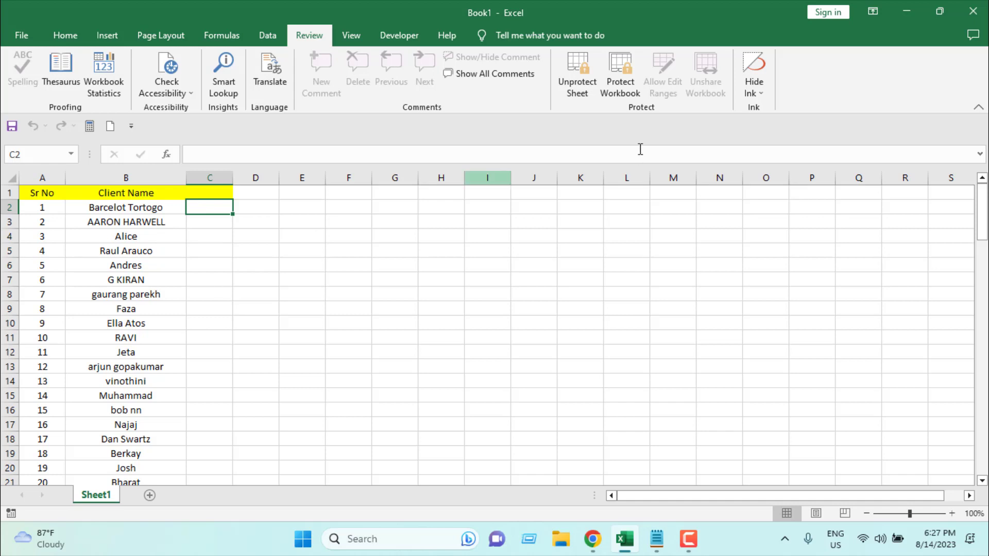
Step: Unprotect the sheet with its password and delete the ;;; custom format from column C
left_click(578, 81)
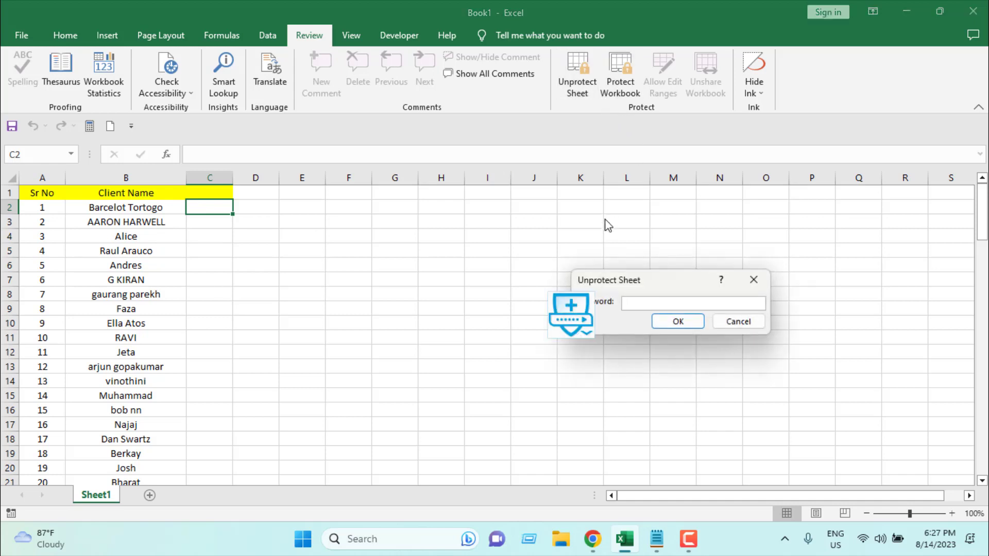
left_click(678, 322)
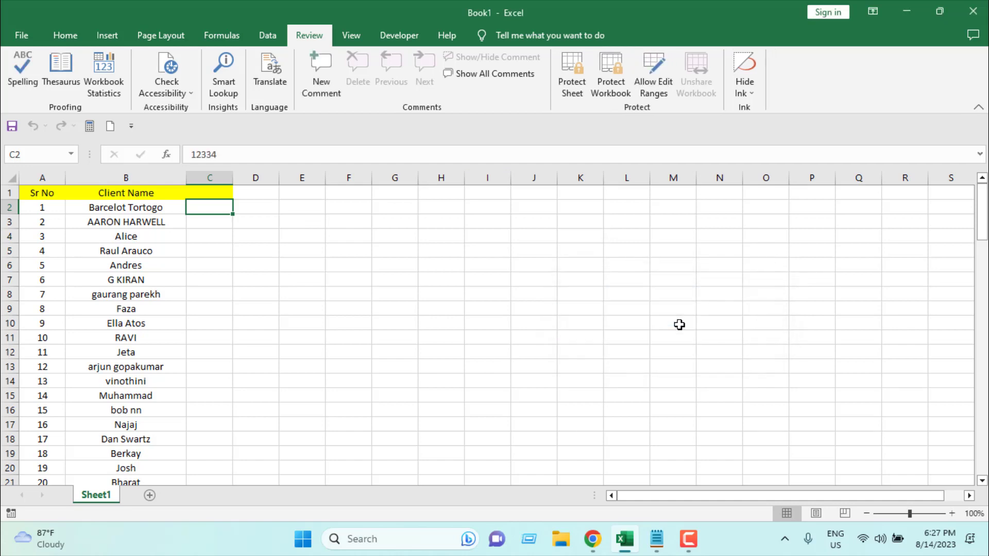
left_click(213, 178)
right_click(214, 179)
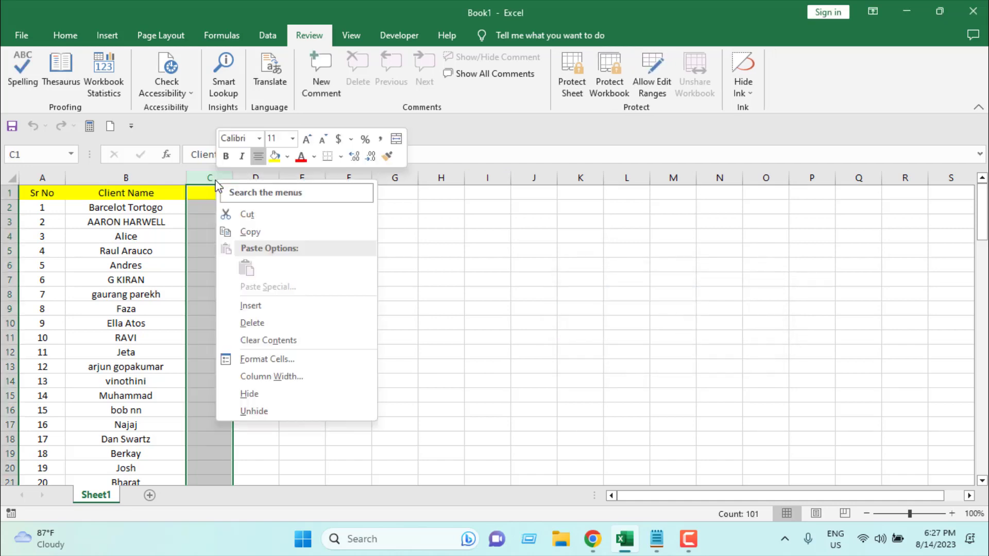
left_click(267, 359)
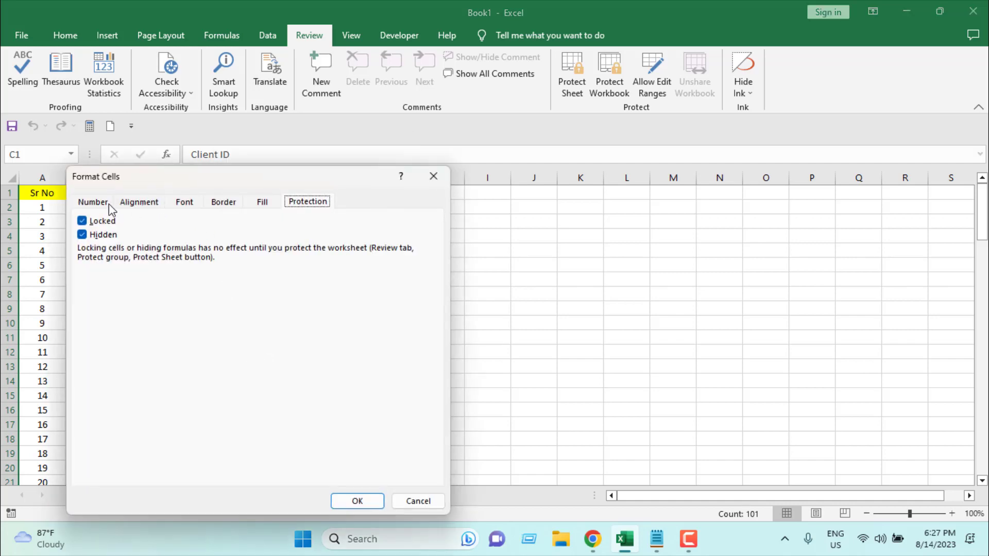
left_click(94, 202)
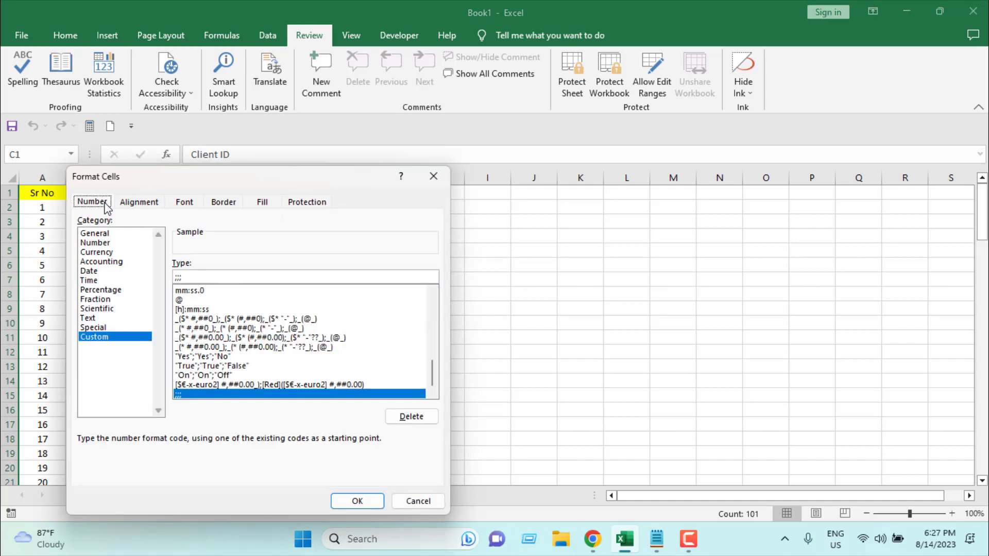
left_click(189, 276)
key("BackSpace")
key("BackSpace")
key("BackSpace")
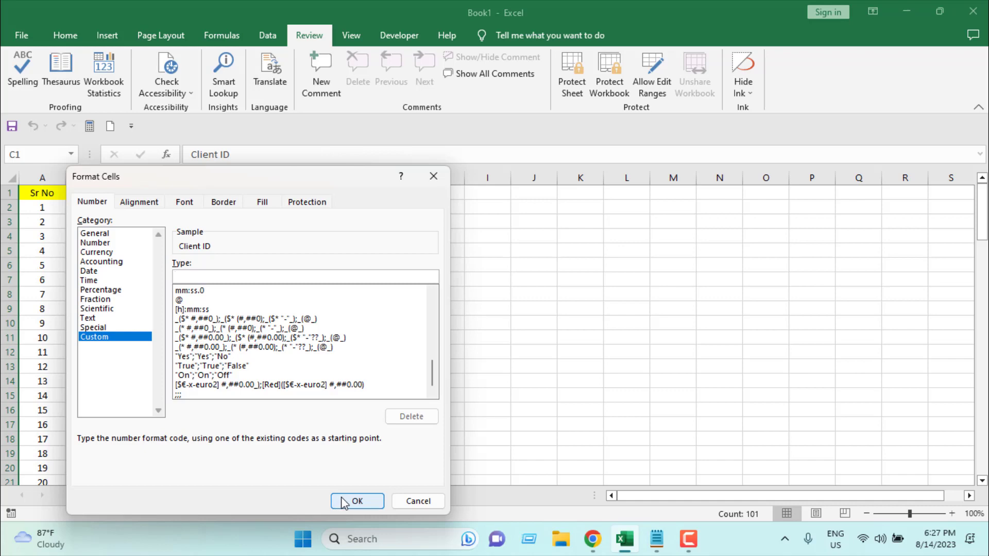
left_click(356, 501)
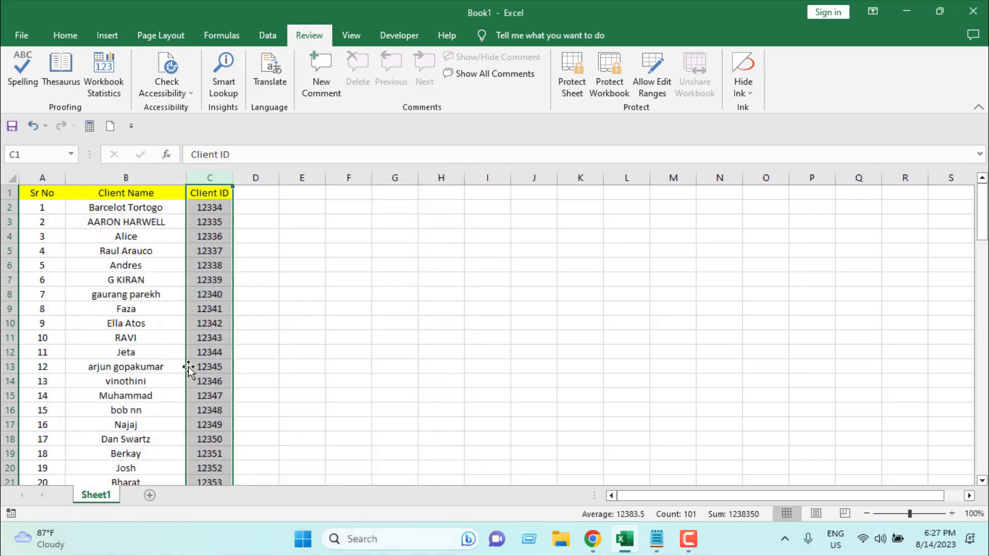